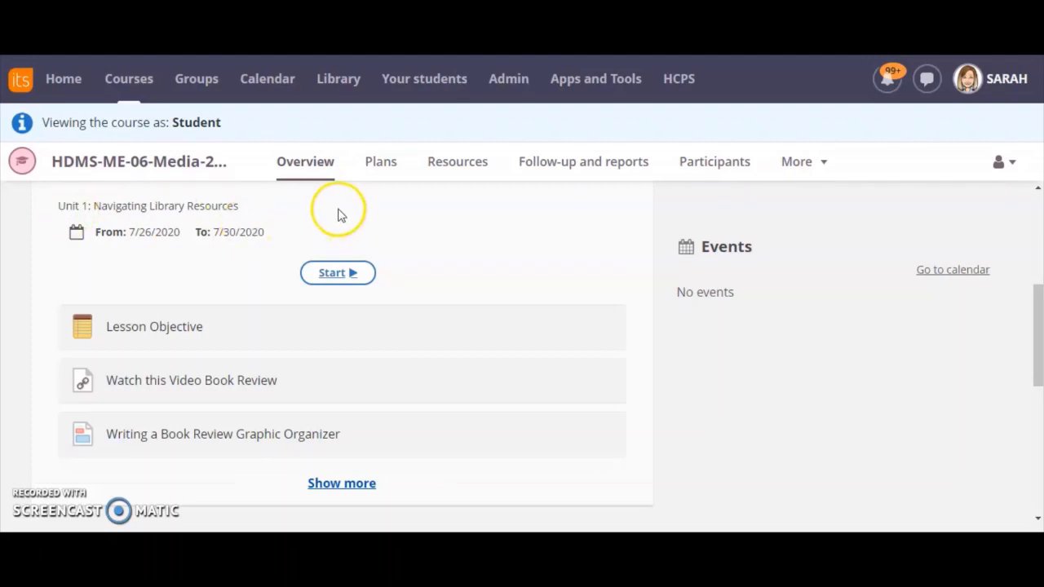
Step: Start the OPAC: Book Reviews lesson
{"action": "left_click", "coordinate": [334, 274]}
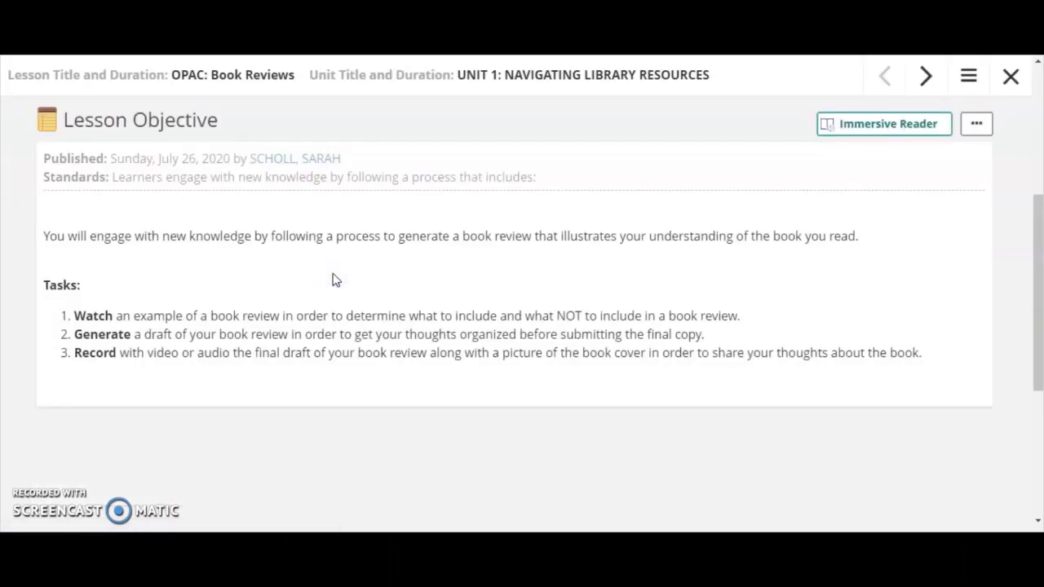
Step: Advance past the video book review to the graphic organizer assignment and open an answer copy
{"action": "left_click", "coordinate": [926, 77]}
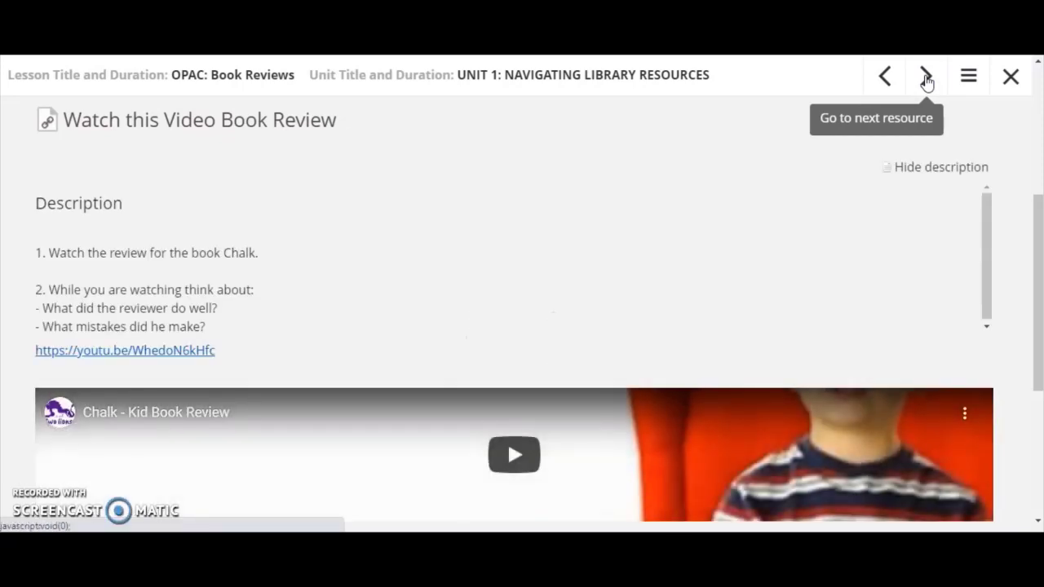
{"action": "left_click", "coordinate": [927, 78]}
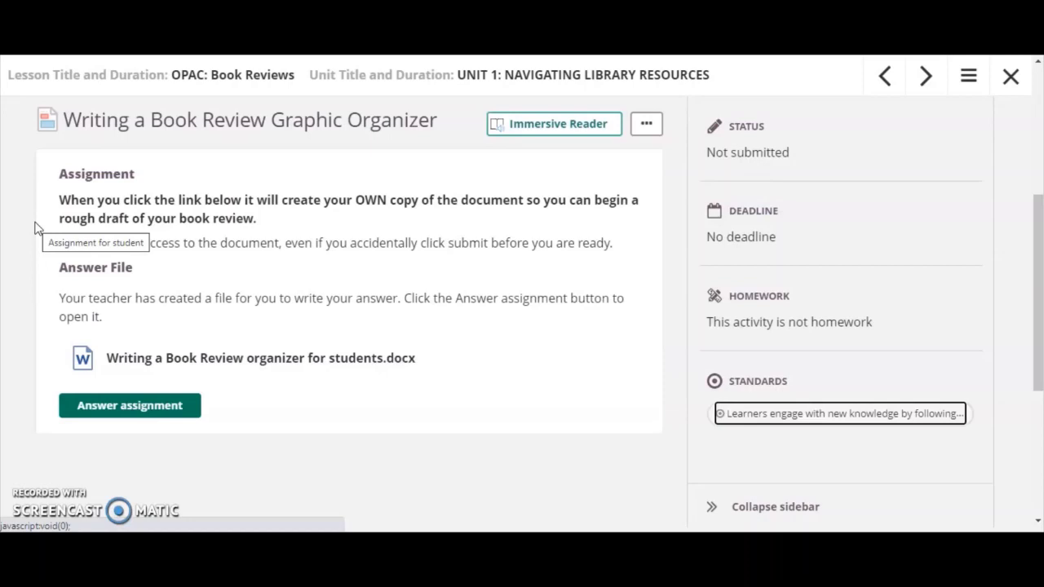
{"action": "left_click", "coordinate": [128, 408]}
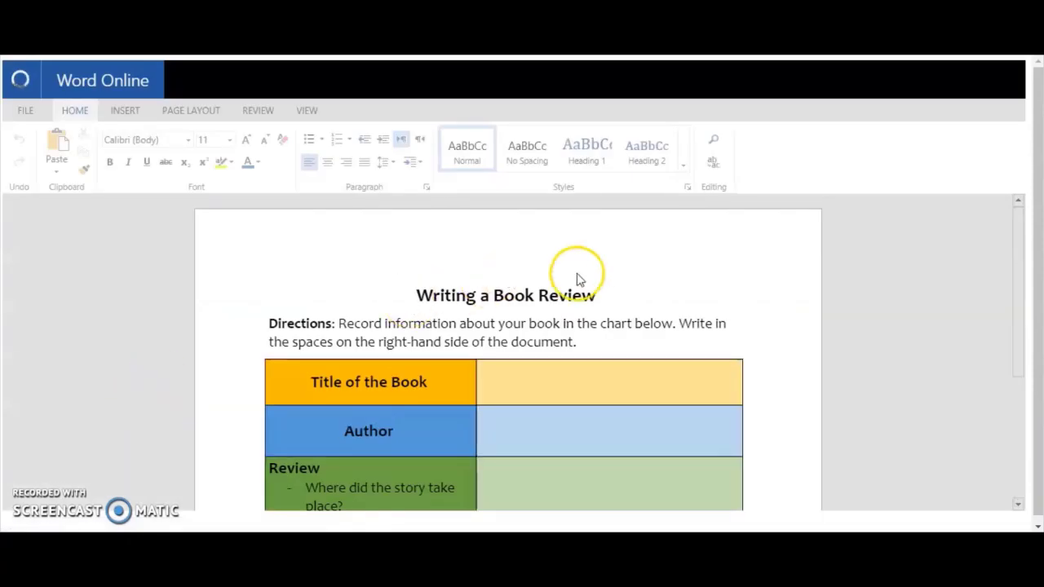
Step: Scroll to the organizer chart and place the cursor in the Title of the Book cell
{"action": "scroll", "coordinate": [779, 308], "scroll_direction": "down", "scroll_amount": 2}
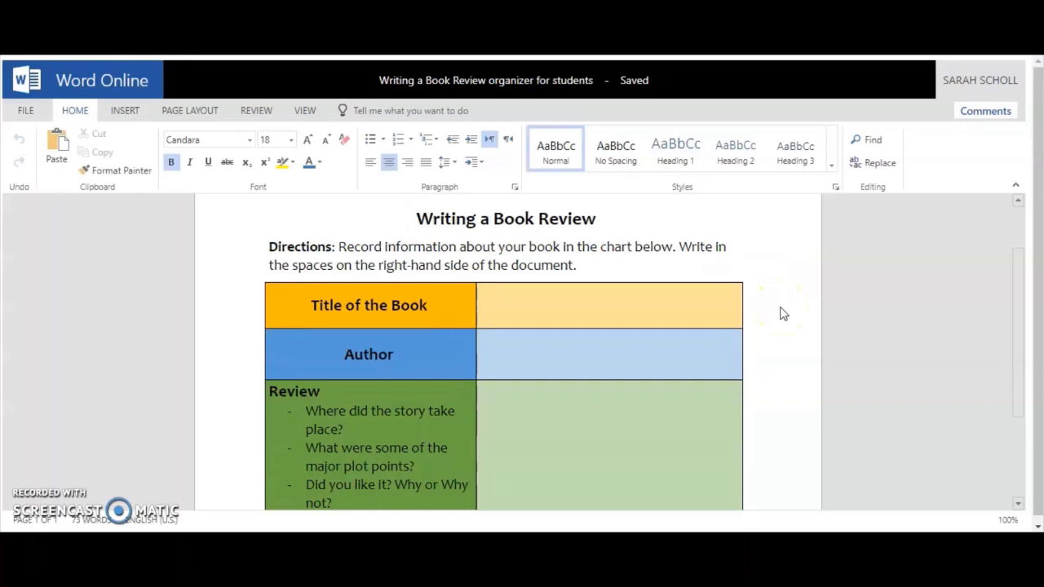
{"action": "left_click", "coordinate": [608, 308]}
{"action": "left_click", "coordinate": [606, 370]}
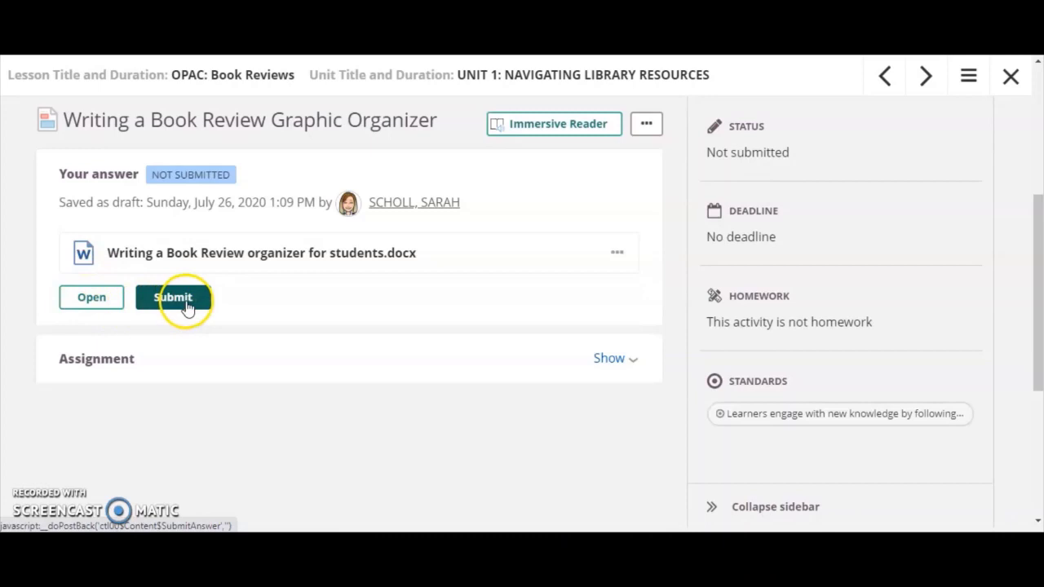
{"action": "left_click", "coordinate": [88, 299]}
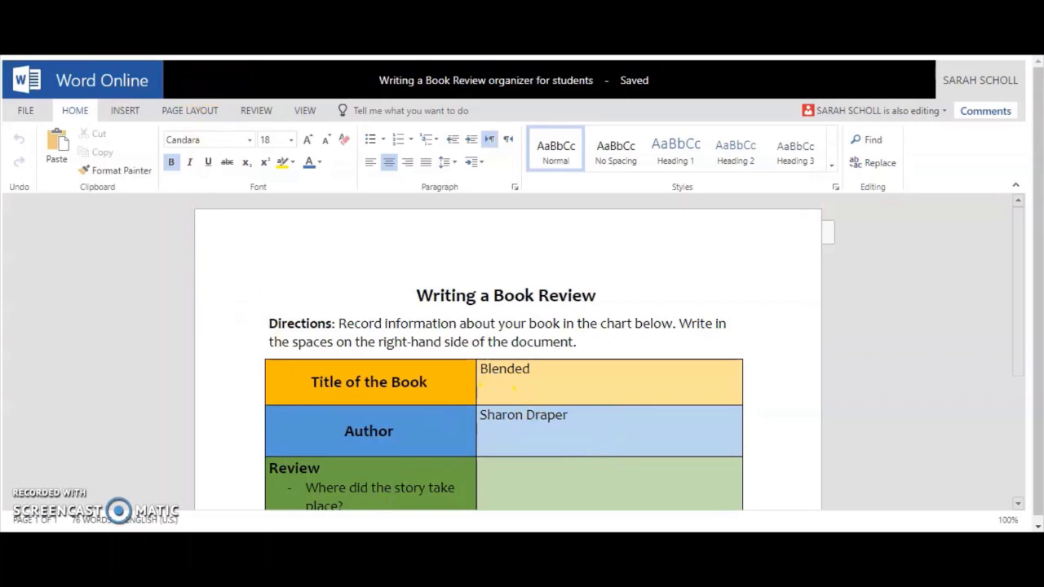
{"action": "key", "text": "ctrl+w"}
{"action": "left_click", "coordinate": [339, 316]}
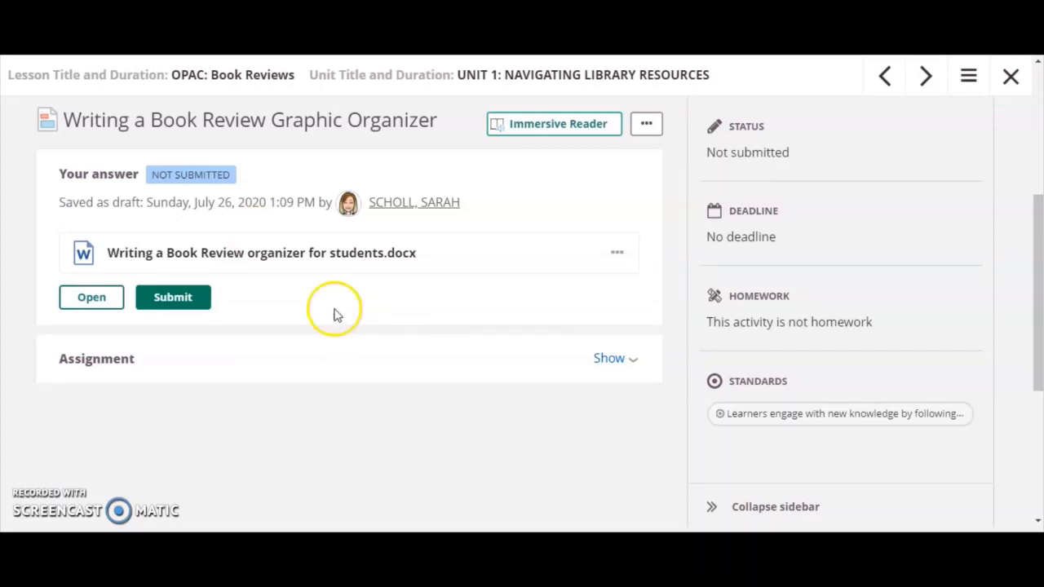
Step: Submit the organizer answer file for correction
{"action": "left_click", "coordinate": [176, 298]}
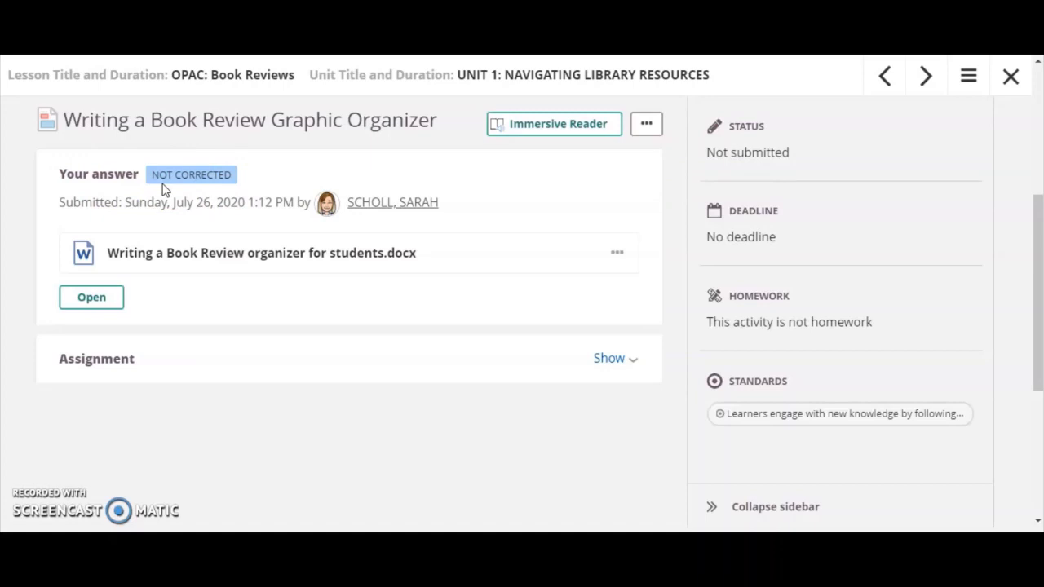
{"action": "left_click", "coordinate": [92, 299]}
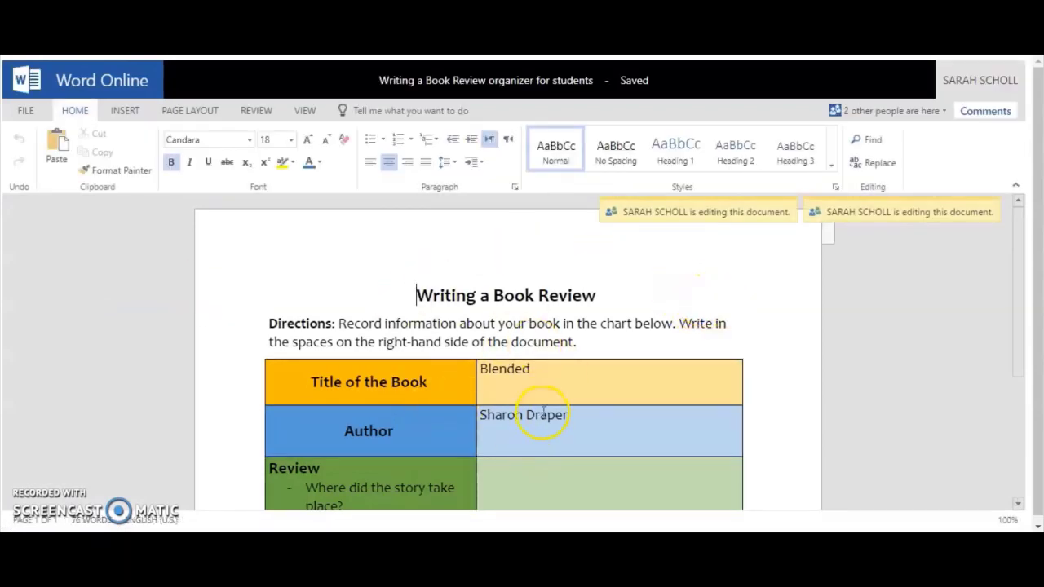
{"action": "scroll", "coordinate": [527, 396], "scroll_direction": "down", "scroll_amount": 1}
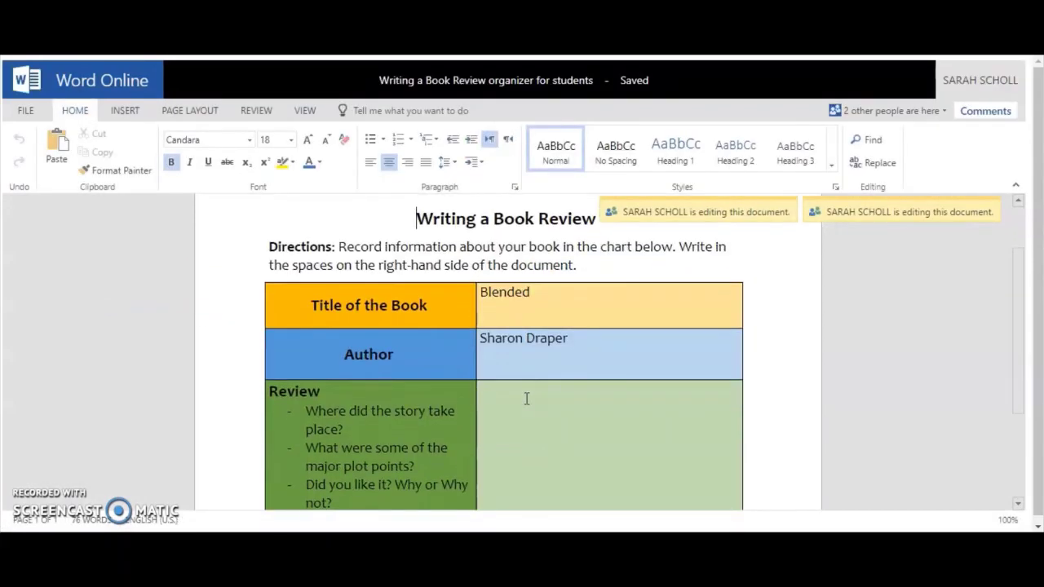
{"action": "scroll", "coordinate": [527, 398], "scroll_direction": "down", "scroll_amount": 2}
{"action": "scroll", "coordinate": [546, 422], "scroll_direction": "up", "scroll_amount": 2}
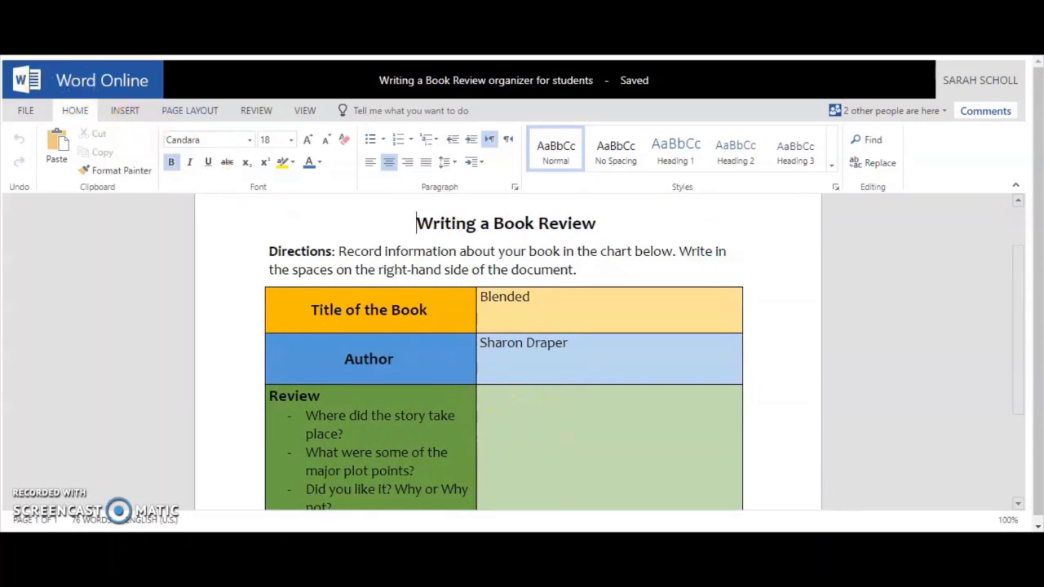
{"action": "key", "text": "ctrl+w"}
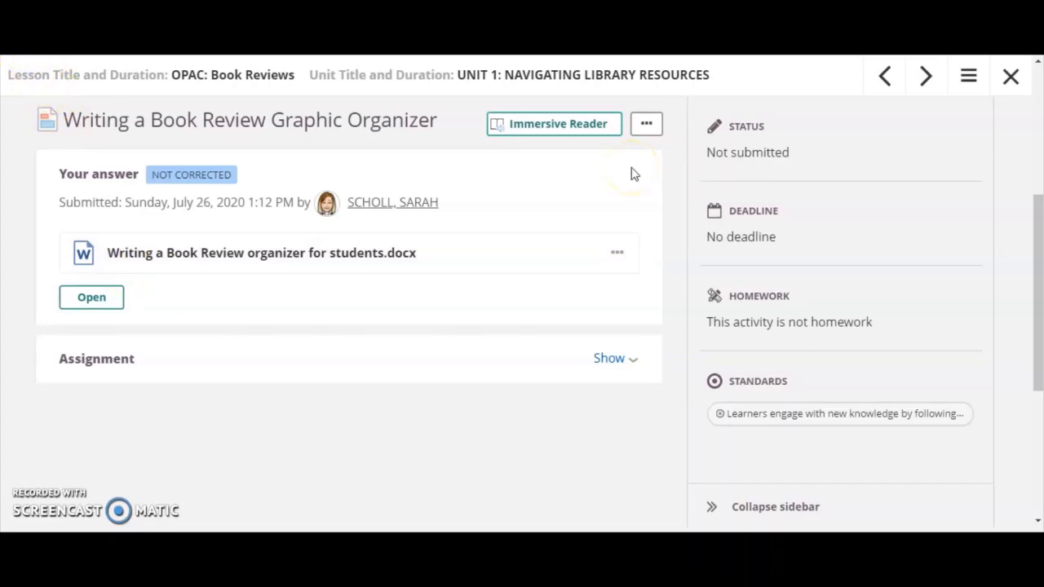
Step: Advance to the Book Review FINAL assignment
{"action": "left_click", "coordinate": [927, 76]}
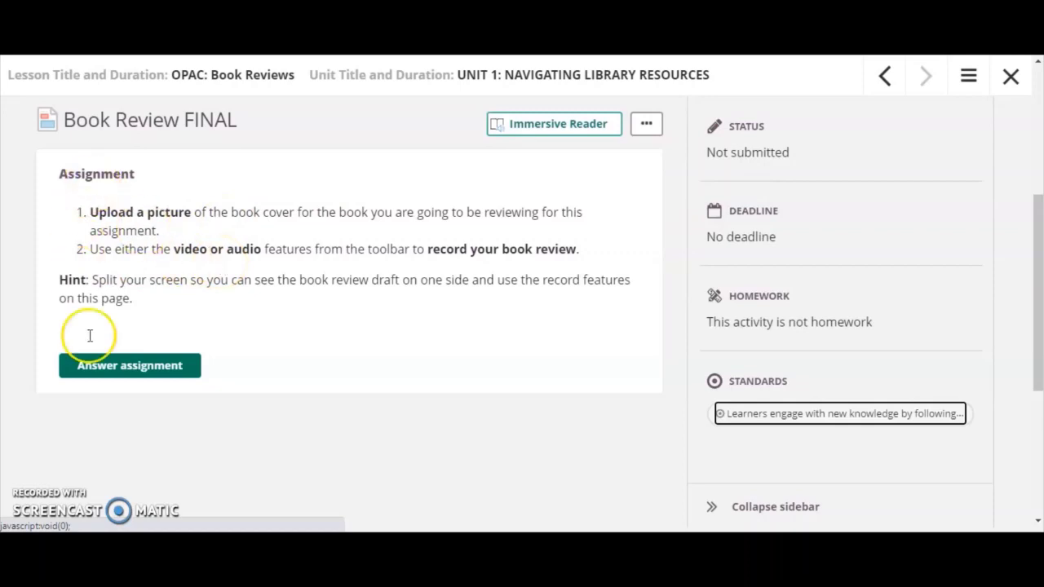
Step: Begin a Book Review FINAL answer with the editor's full option toolbar expanded
{"action": "left_click", "coordinate": [139, 367]}
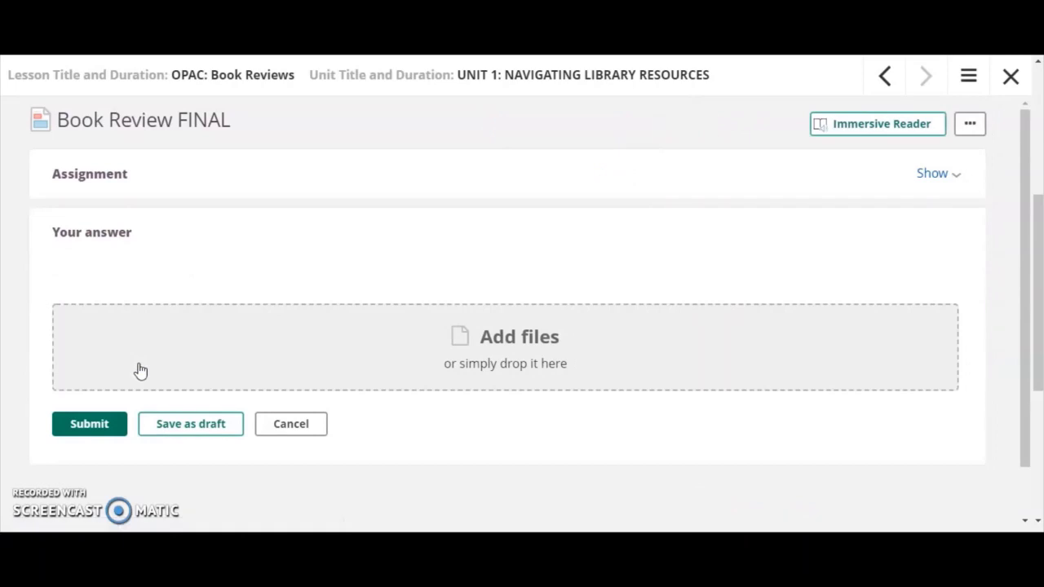
{"action": "scroll", "coordinate": [140, 363], "scroll_direction": "down", "scroll_amount": 1}
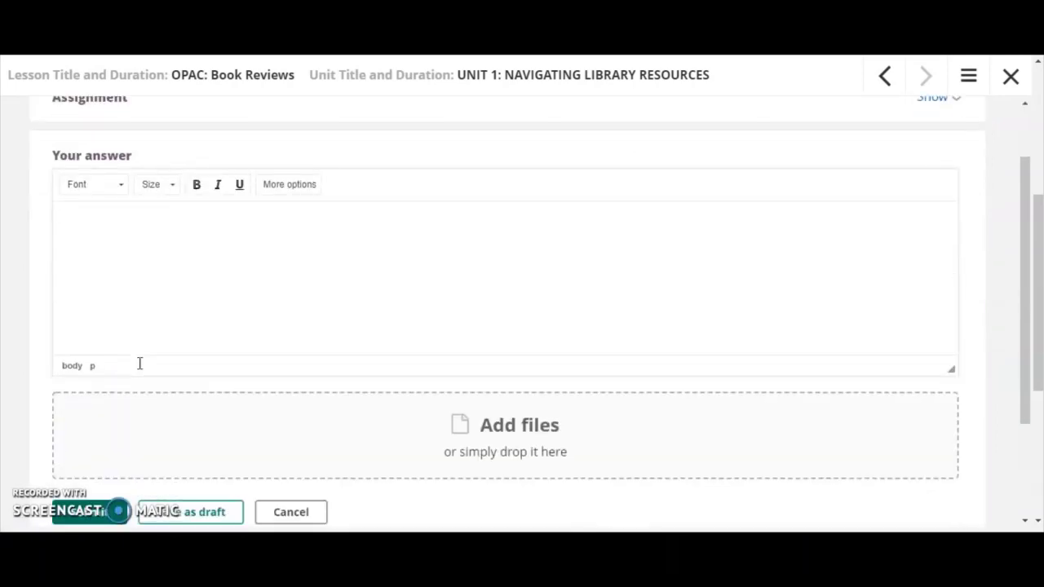
{"action": "left_click", "coordinate": [290, 186]}
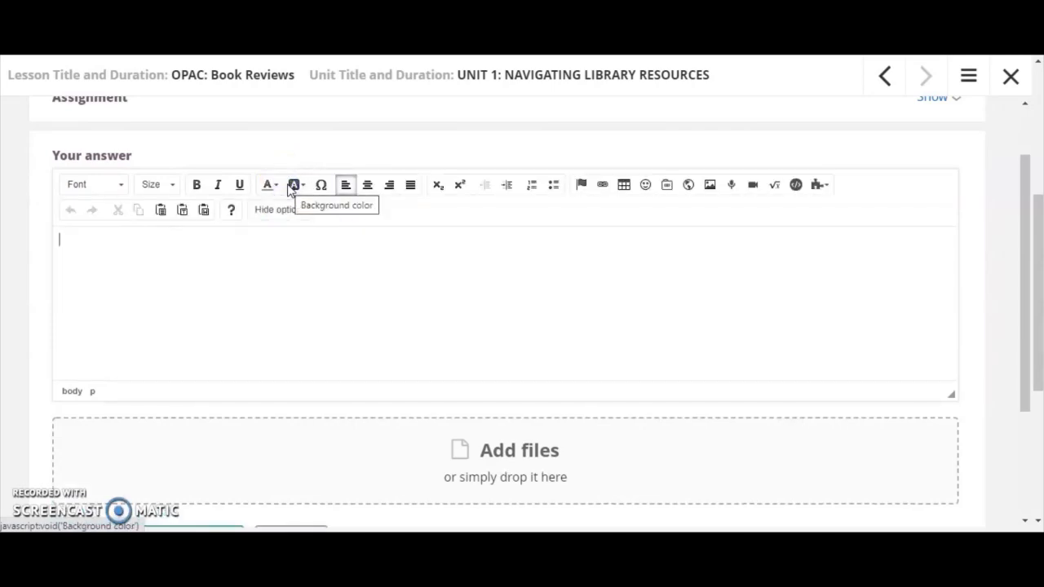
{"action": "left_click", "coordinate": [290, 211]}
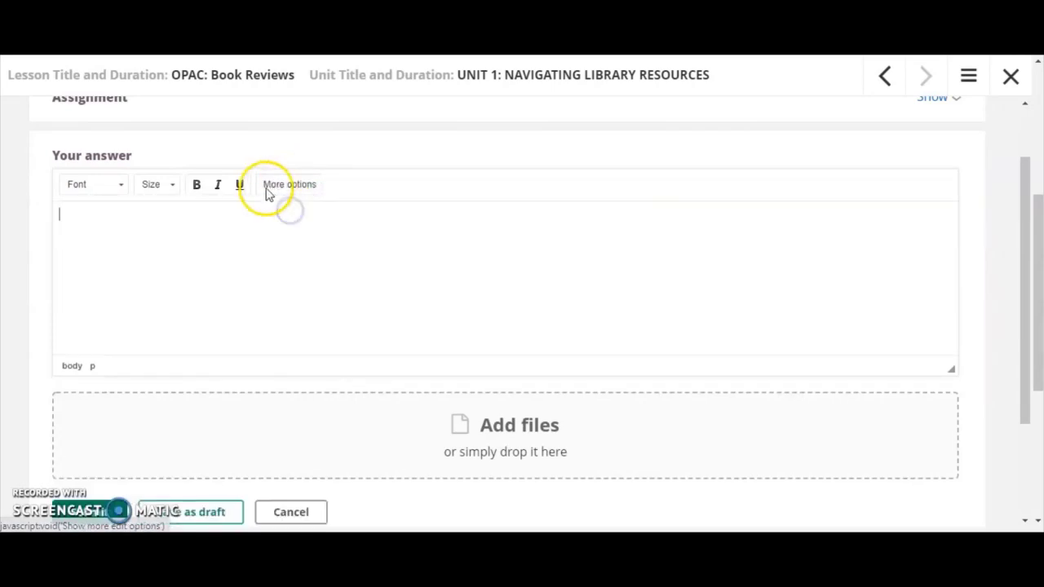
{"action": "left_click", "coordinate": [282, 186]}
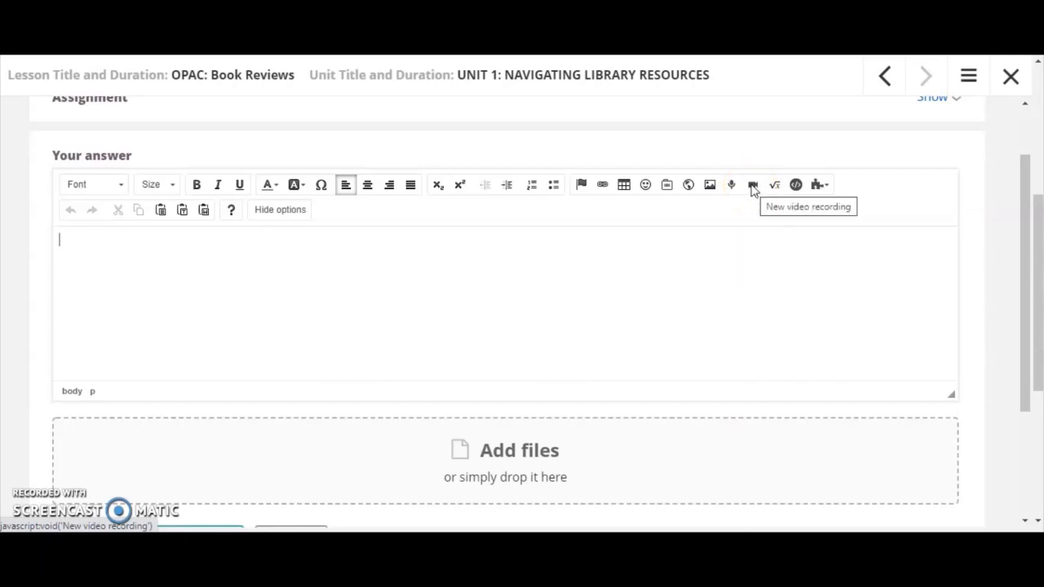
Step: Attach blended.jpg from the computer to the Book Review FINAL answer
{"action": "scroll", "coordinate": [522, 282], "scroll_direction": "down", "scroll_amount": 1}
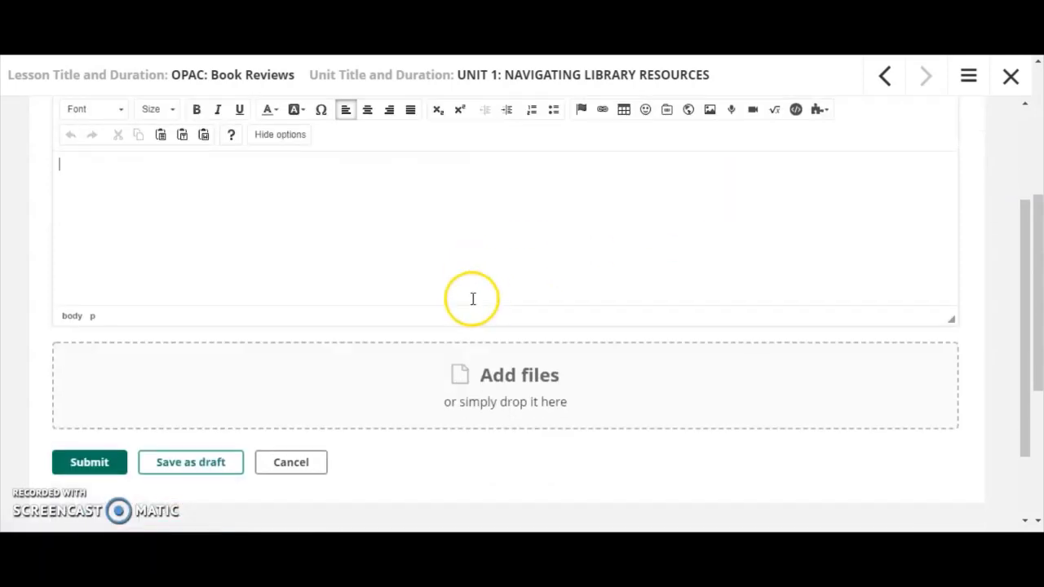
{"action": "left_click", "coordinate": [508, 394]}
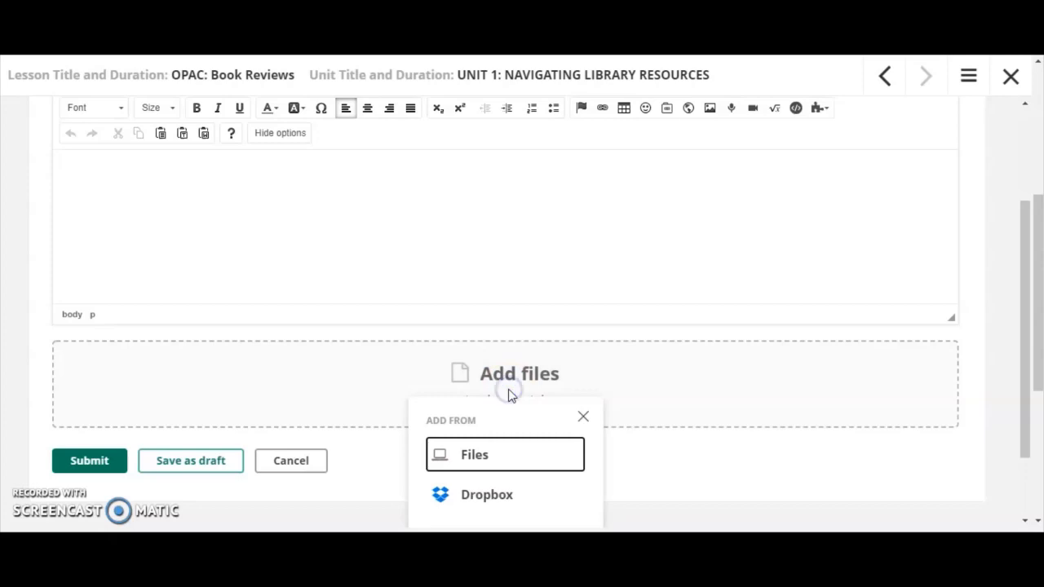
{"action": "scroll", "coordinate": [508, 400], "scroll_direction": "down", "scroll_amount": 1}
{"action": "scroll", "coordinate": [501, 331], "scroll_direction": "down", "scroll_amount": 1}
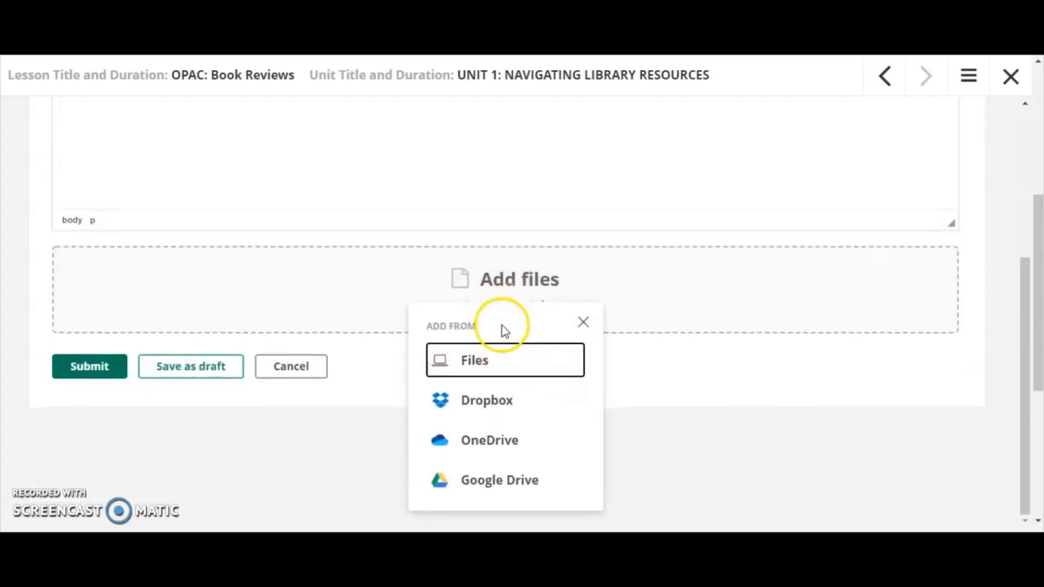
{"action": "left_click", "coordinate": [476, 363]}
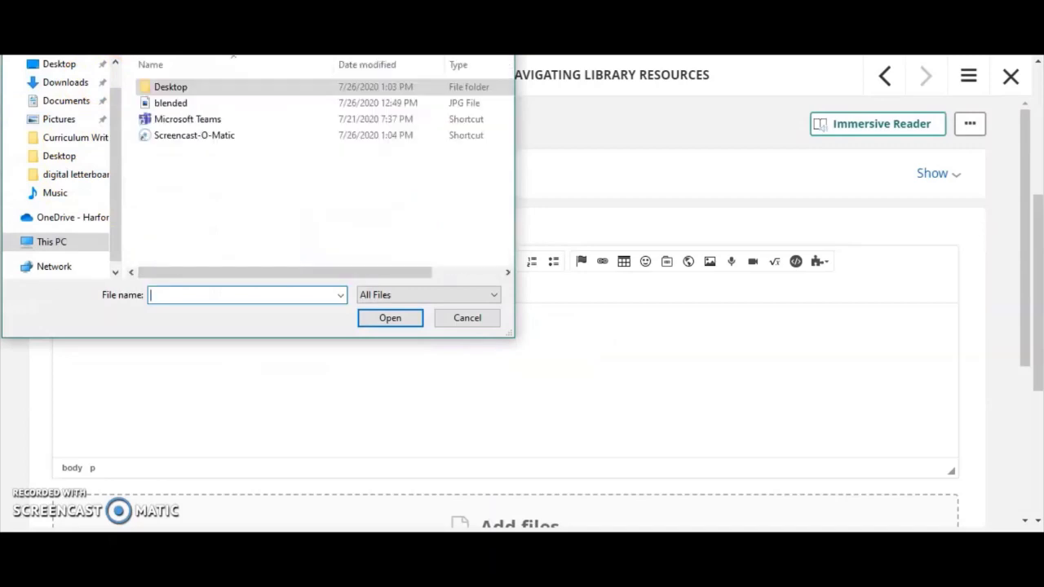
{"action": "left_click", "coordinate": [169, 105]}
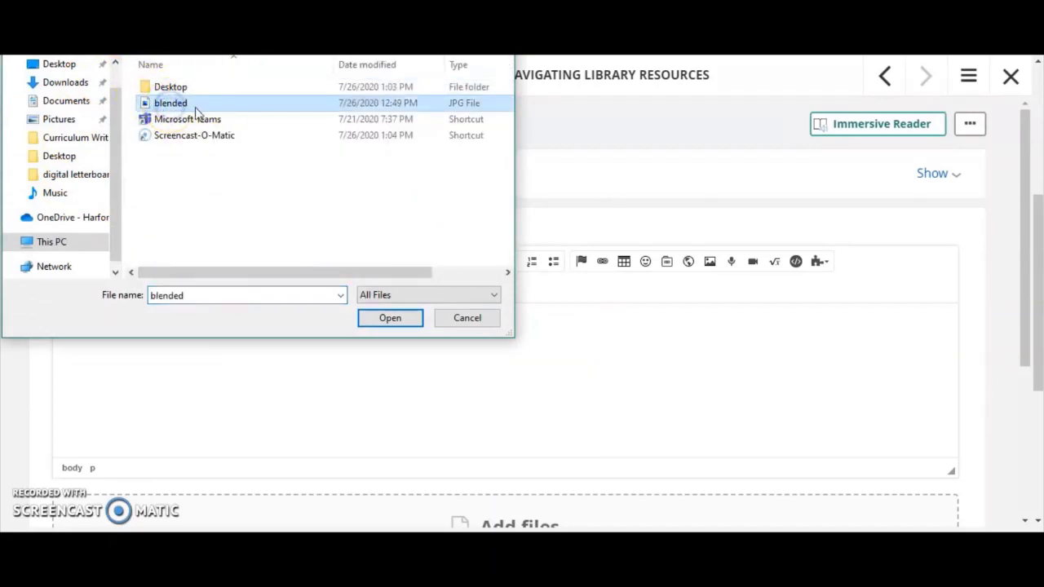
{"action": "left_click", "coordinate": [393, 316]}
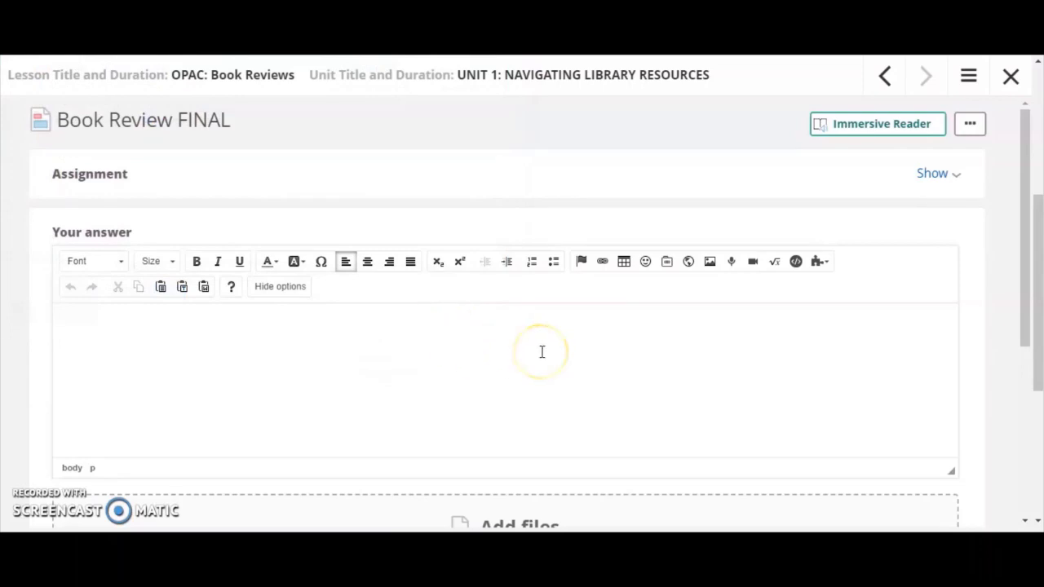
{"action": "scroll", "coordinate": [541, 351], "scroll_direction": "down", "scroll_amount": 1}
{"action": "scroll", "coordinate": [543, 353], "scroll_direction": "down", "scroll_amount": 2}
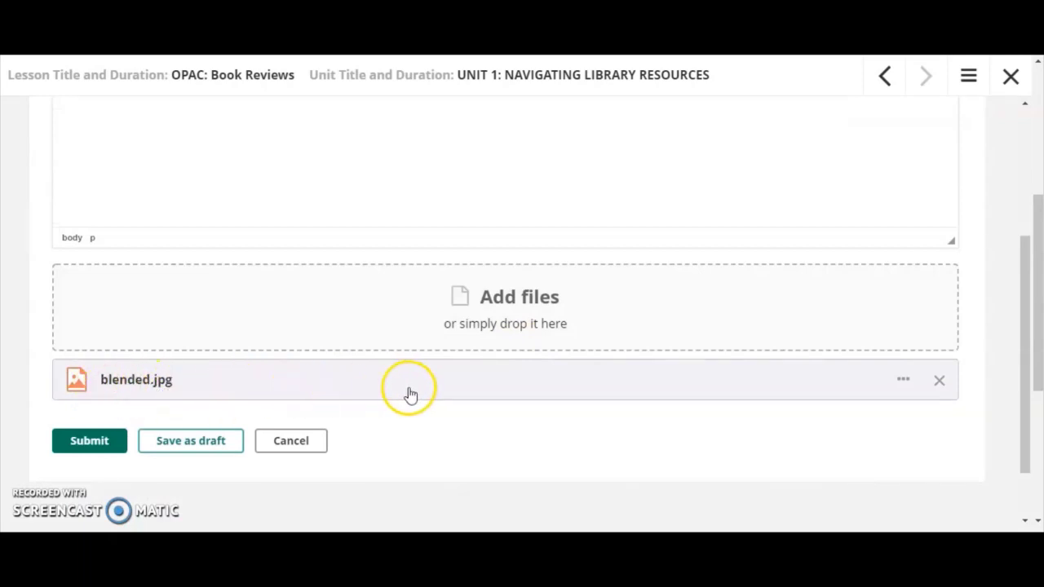
{"action": "scroll", "coordinate": [422, 376], "scroll_direction": "up", "scroll_amount": 2}
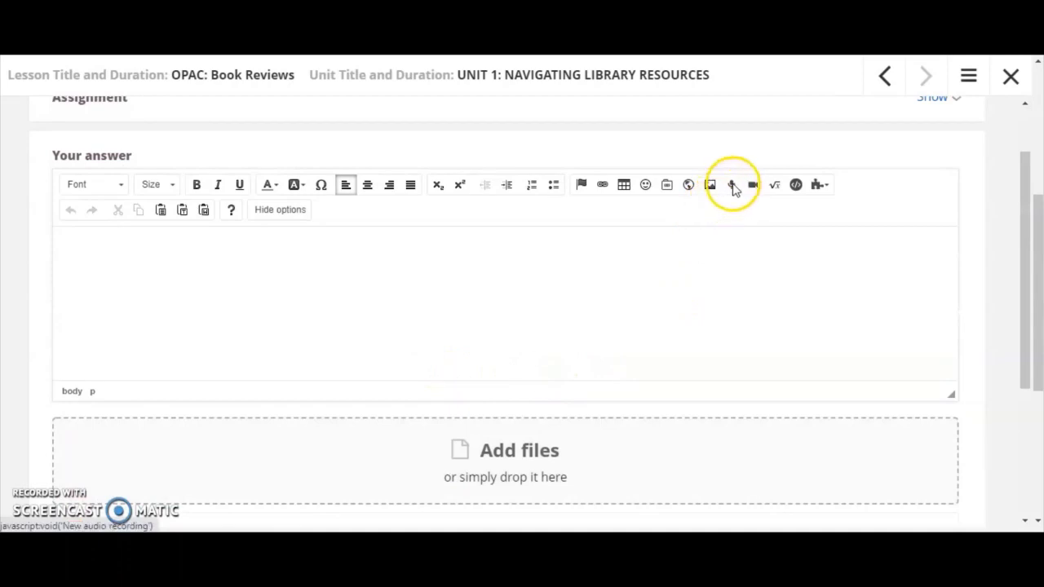
{"action": "left_click", "coordinate": [731, 185]}
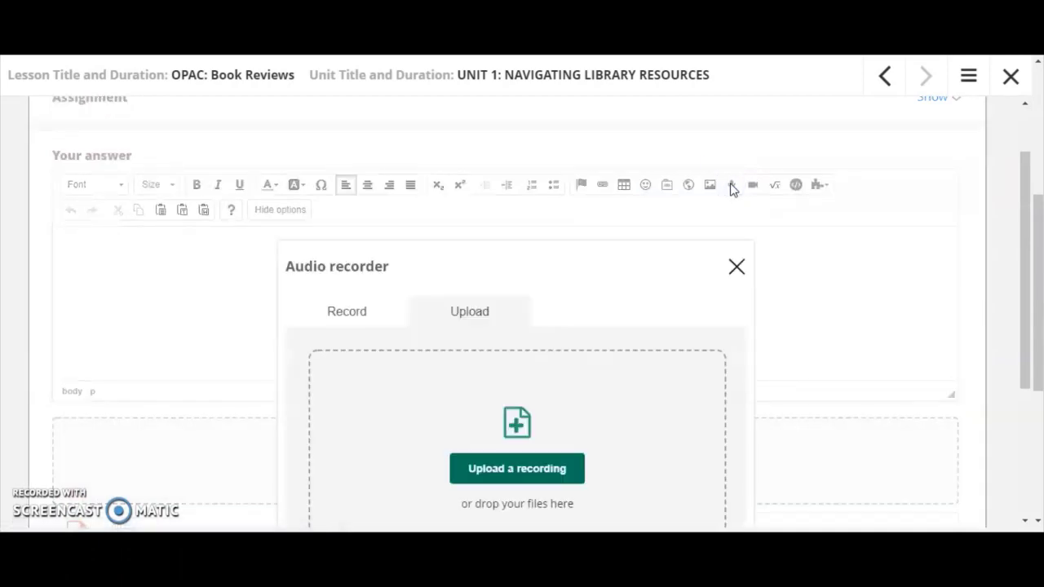
{"action": "scroll", "coordinate": [775, 291], "scroll_direction": "down", "scroll_amount": 1}
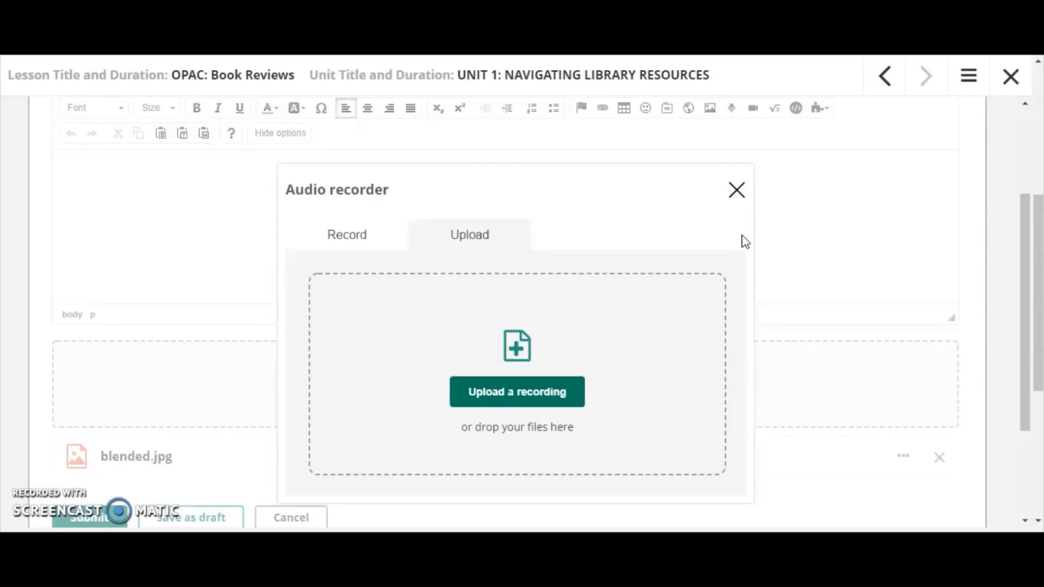
{"action": "left_click", "coordinate": [716, 278]}
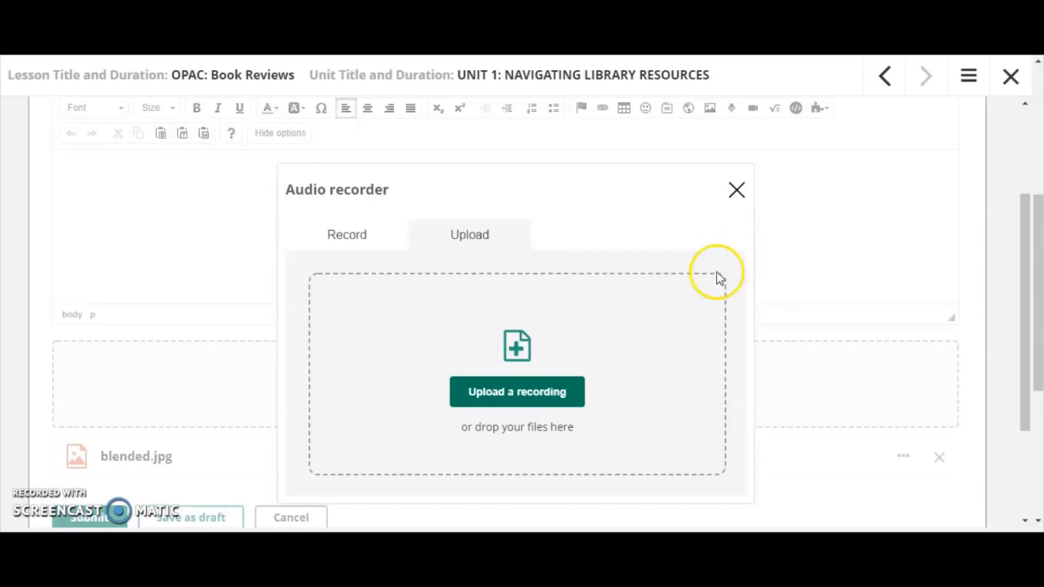
{"action": "left_click", "coordinate": [434, 76]}
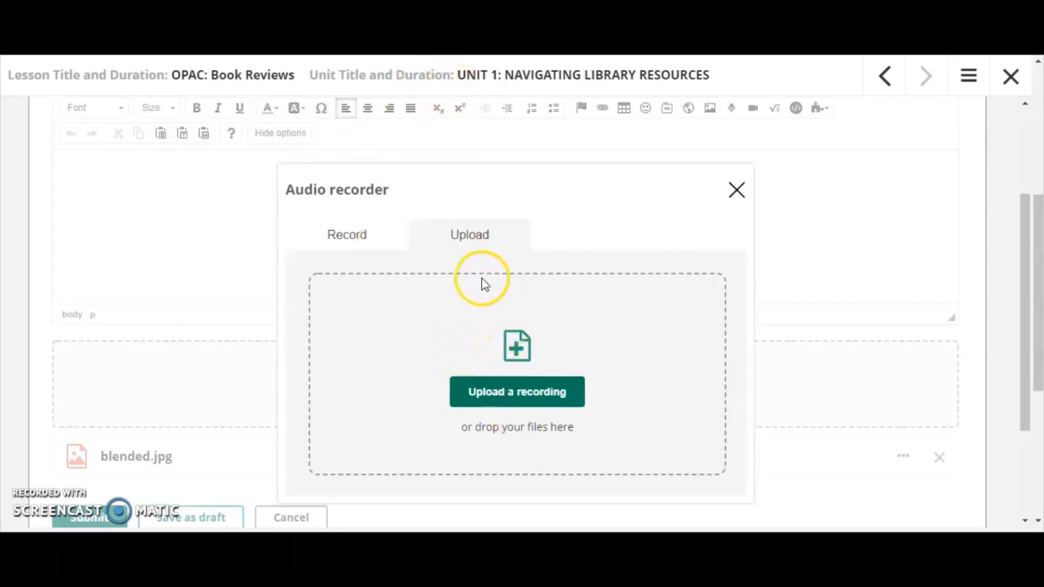
{"action": "left_click", "coordinate": [354, 245]}
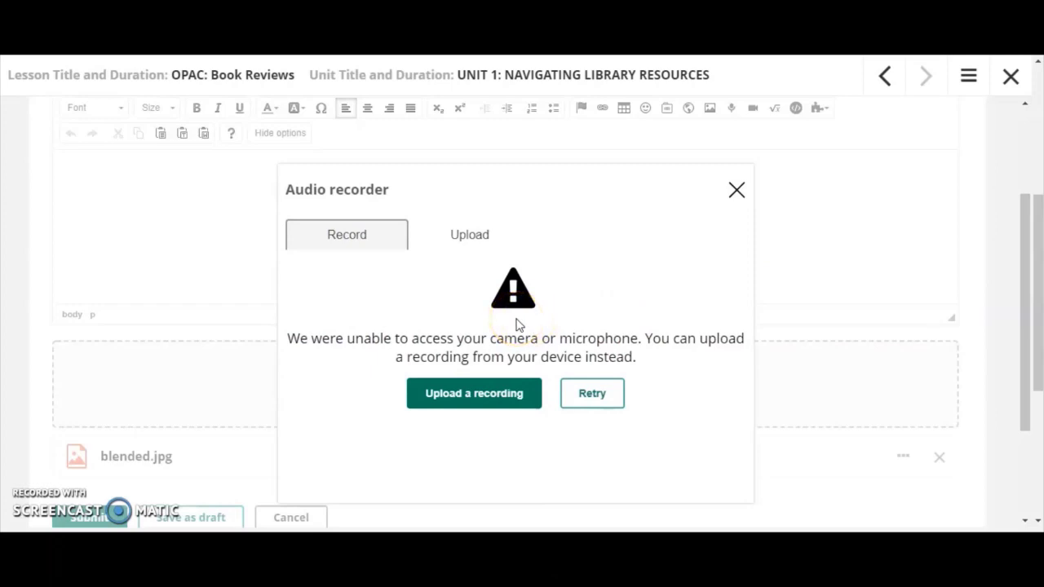
{"action": "left_click", "coordinate": [464, 232]}
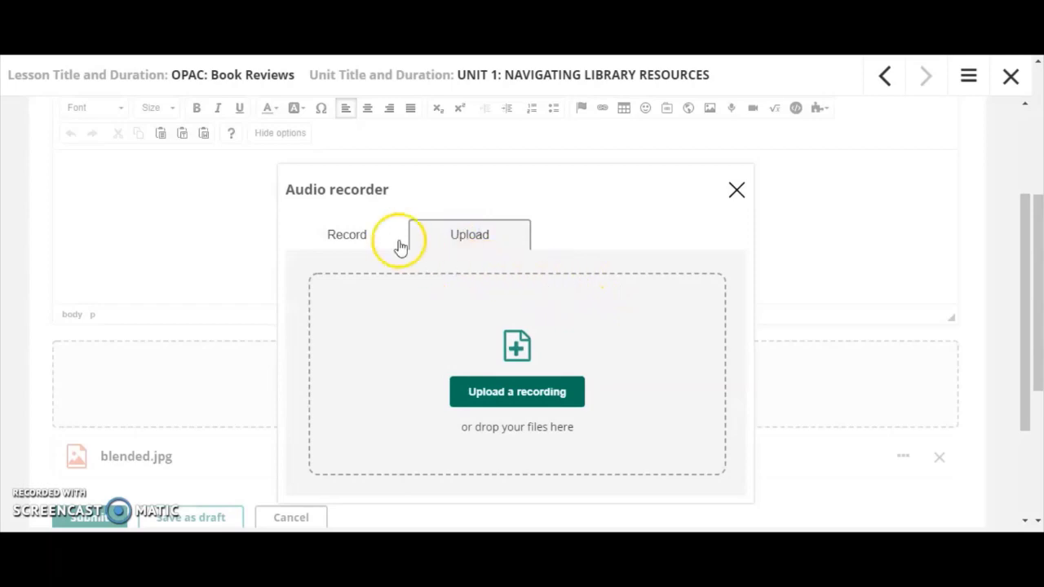
{"action": "left_click", "coordinate": [361, 240]}
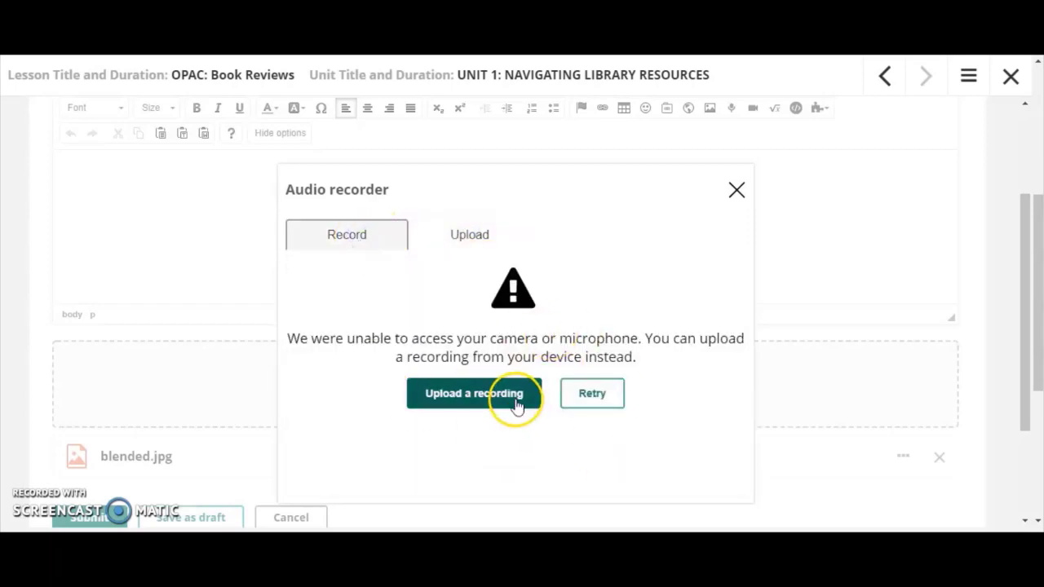
{"action": "left_click", "coordinate": [463, 235]}
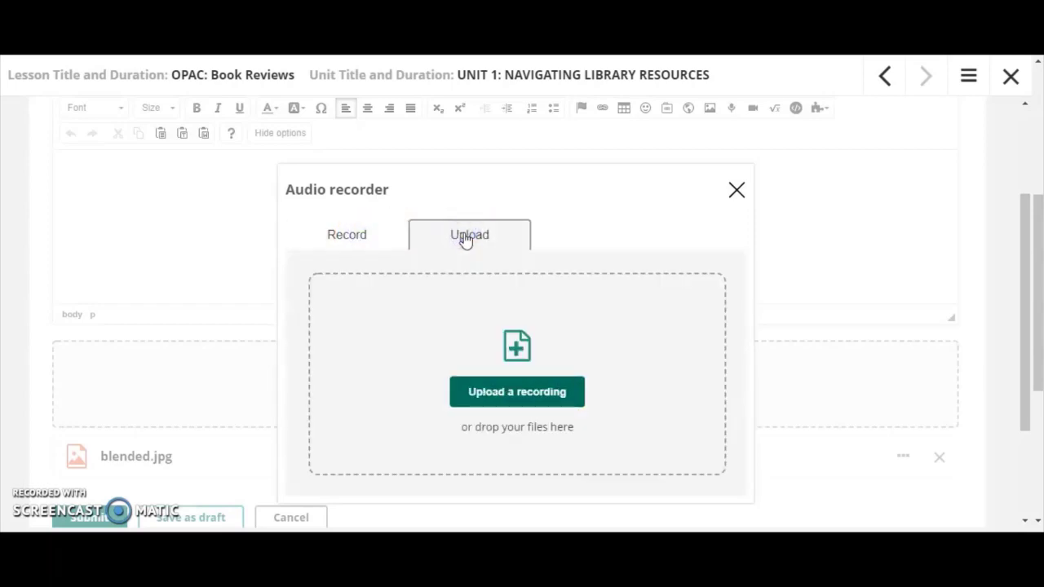
{"action": "left_click", "coordinate": [736, 190]}
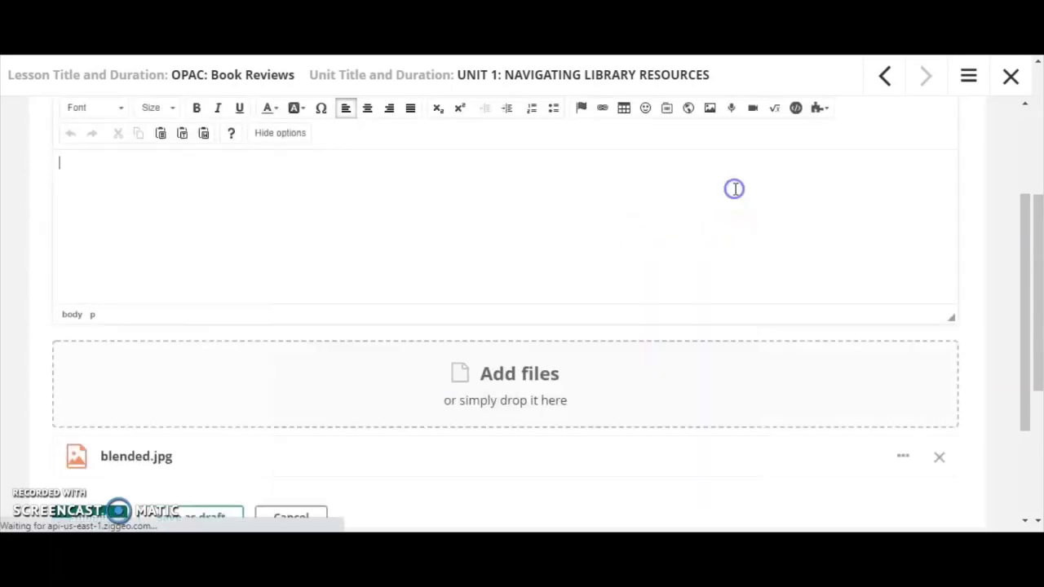
{"action": "left_click", "coordinate": [753, 110]}
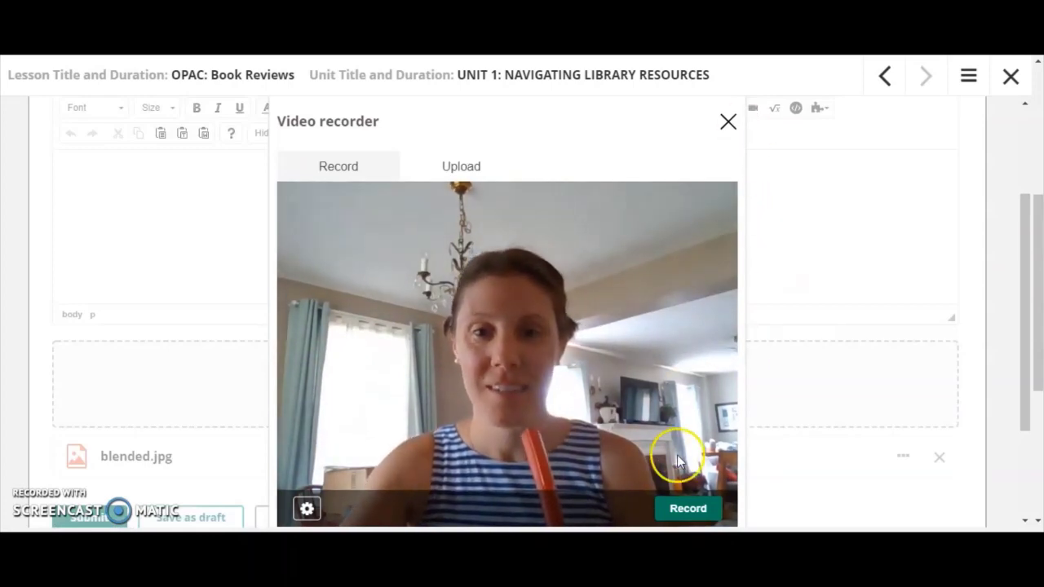
{"action": "left_click", "coordinate": [728, 122]}
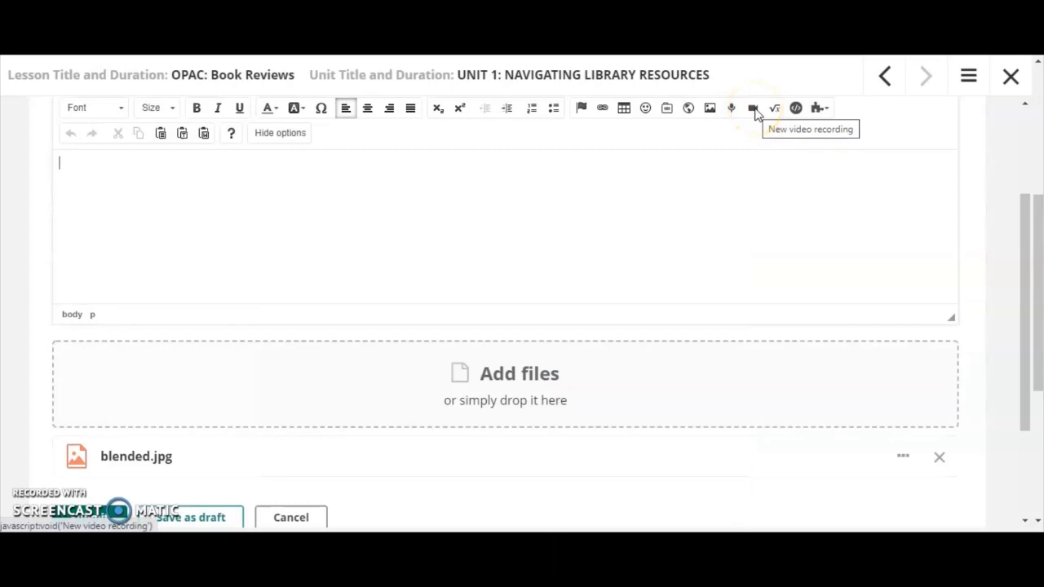
{"action": "left_click", "coordinate": [754, 112]}
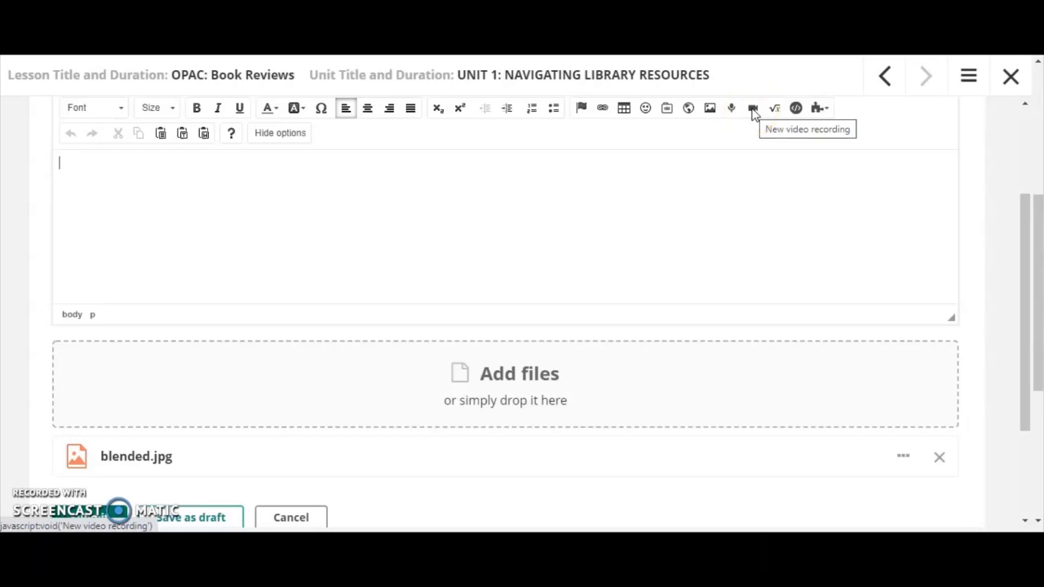
{"action": "left_click", "coordinate": [625, 210]}
{"action": "left_click", "coordinate": [196, 245]}
Step: Submit the Book Review FINAL answer and check the attached blended.jpg
{"action": "left_click", "coordinate": [187, 210]}
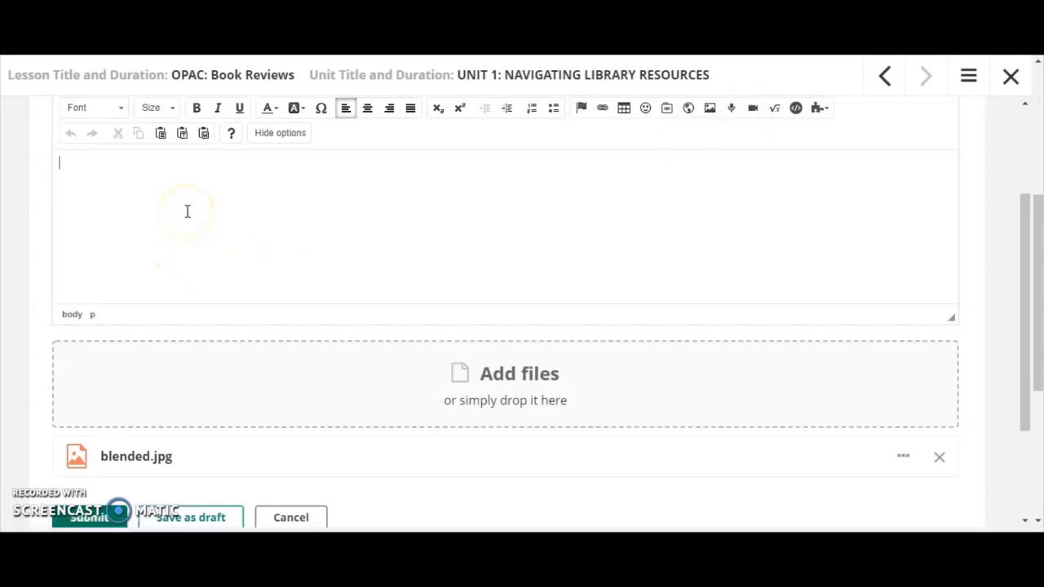
{"action": "scroll", "coordinate": [245, 202], "scroll_direction": "down", "scroll_amount": 2}
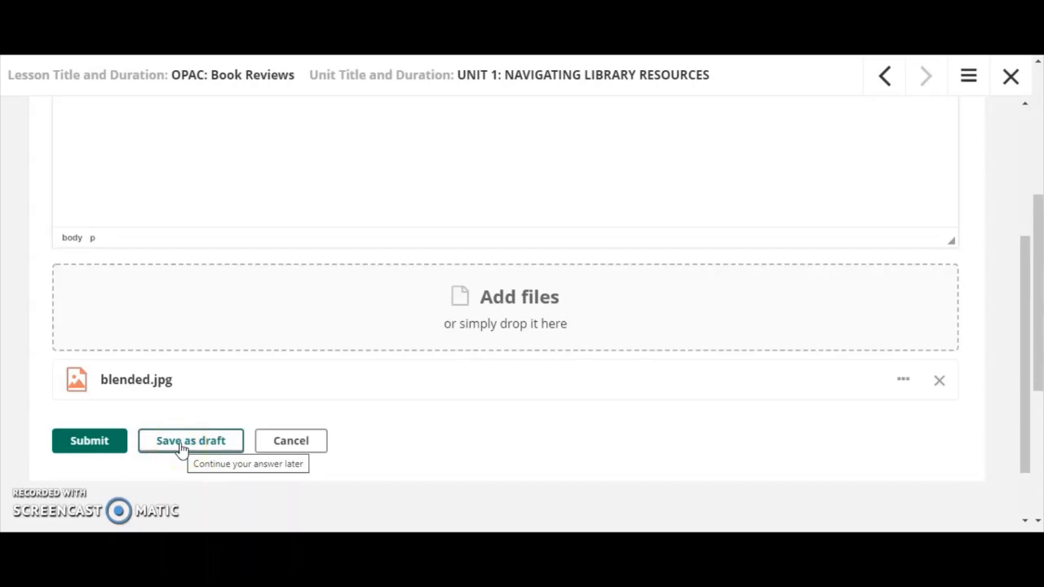
{"action": "left_click", "coordinate": [98, 439]}
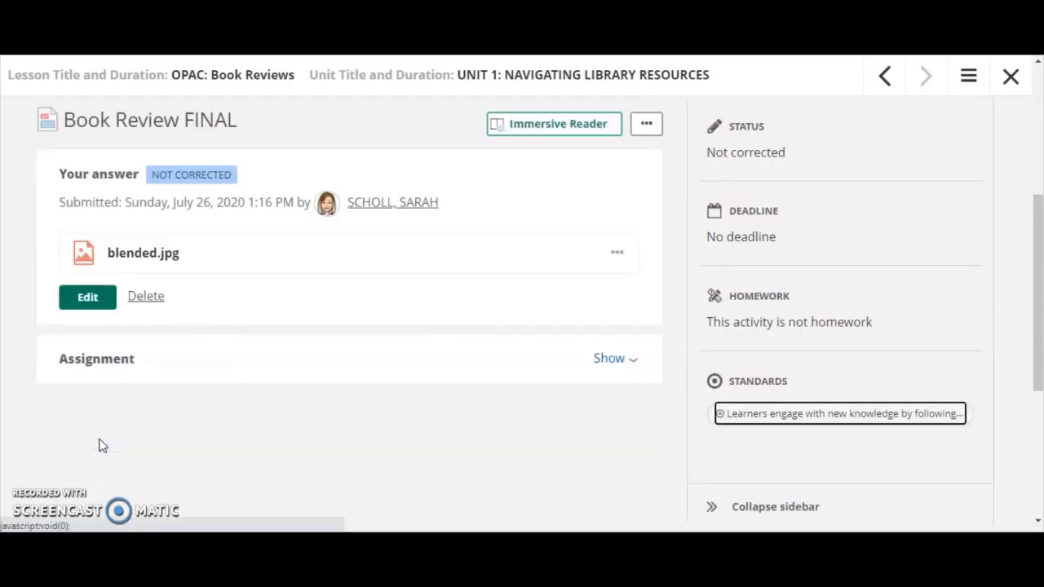
{"action": "left_click", "coordinate": [193, 242]}
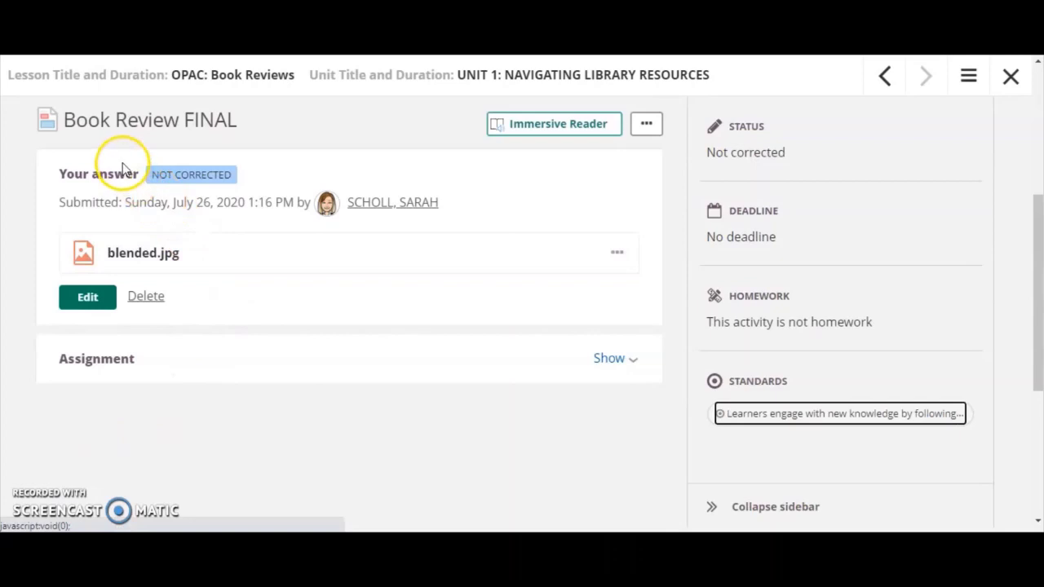